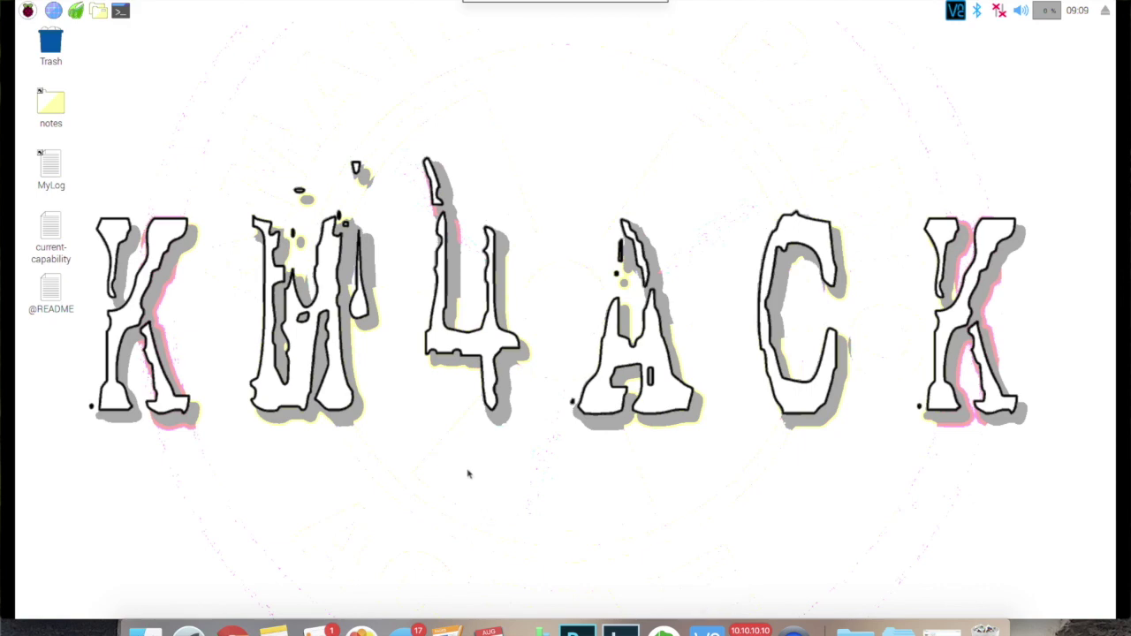
Step: Run mobi-connect in a new terminal to connect the Mobilinkd TNC on /dev/rfcomm0 channel 1
{"action": "left_click", "coordinate": [120, 10]}
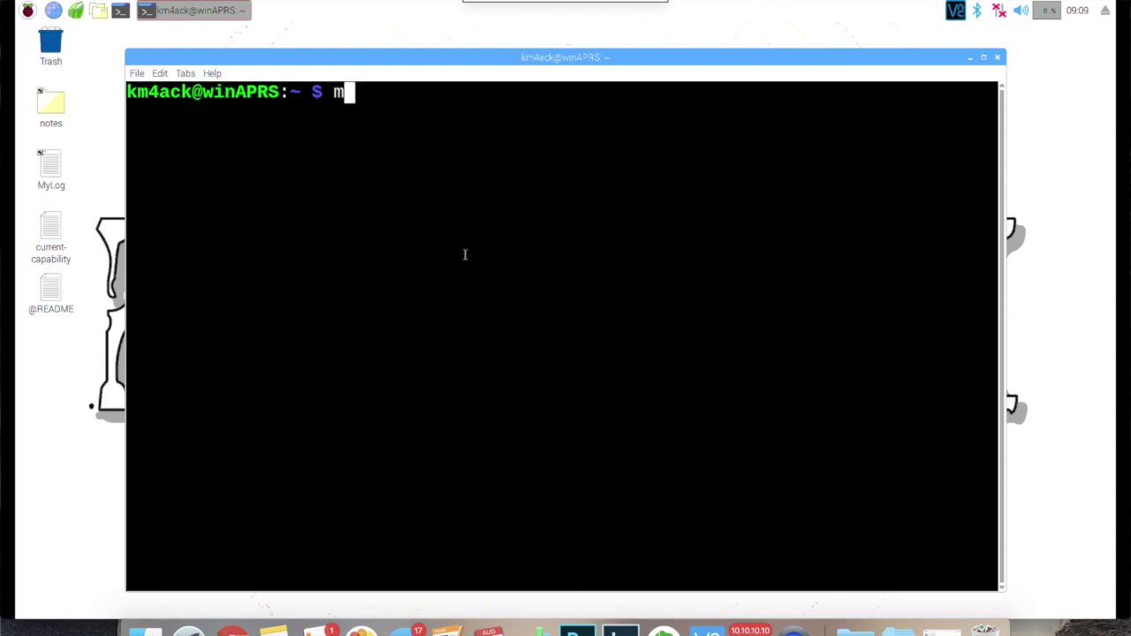
{"action": "type", "text": "ob"}
{"action": "key", "text": "Tab"}
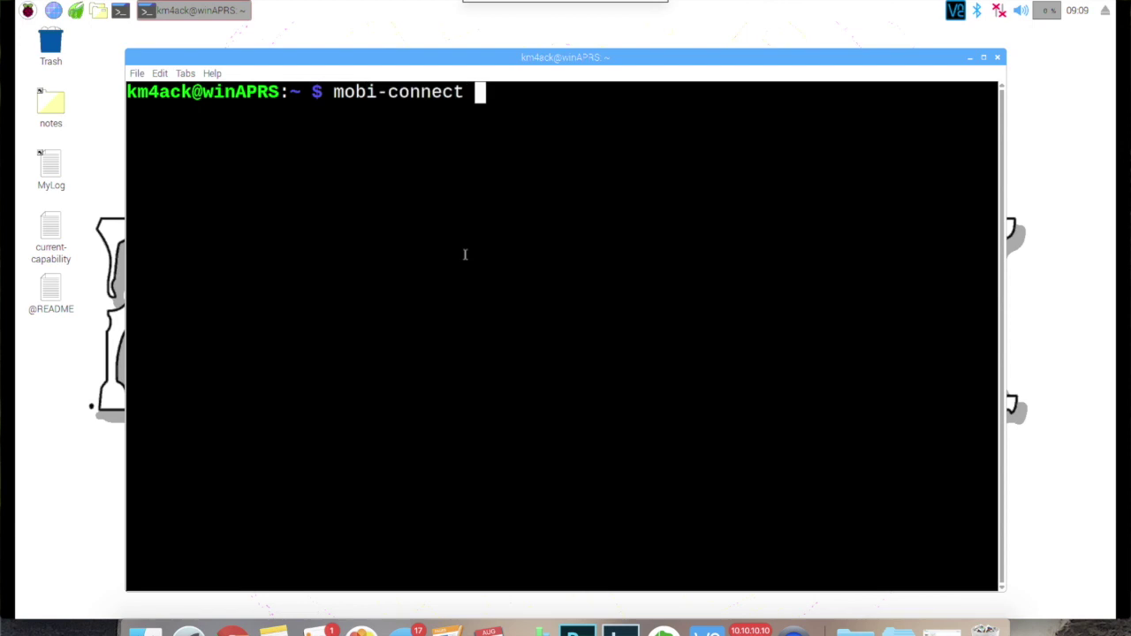
{"action": "key", "text": "Return"}
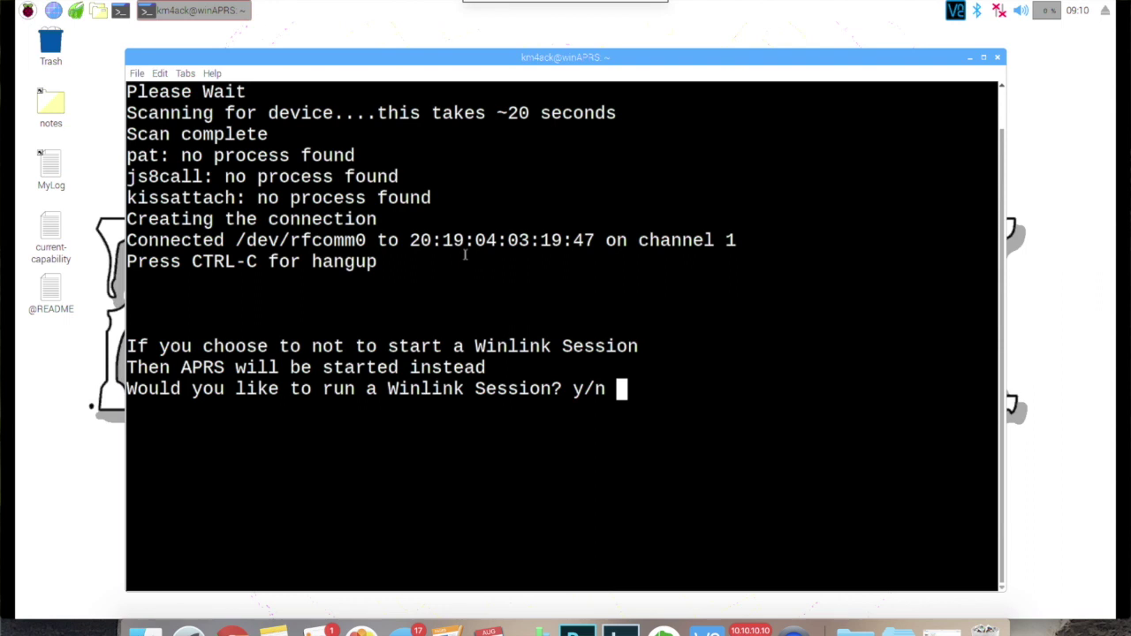
Step: Accept the Winlink session so both Winlink services report started and ready
{"action": "type", "text": "y"}
{"action": "key", "text": "Return"}
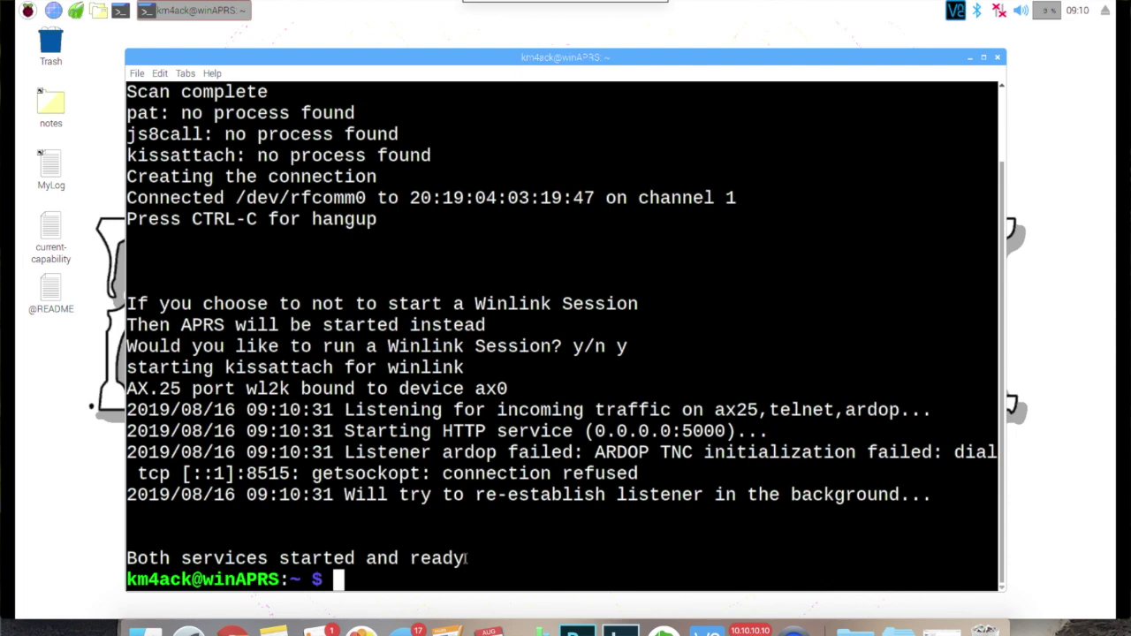
{"action": "left_click_drag", "start_coordinate": [467, 558], "coordinate": [292, 559]}
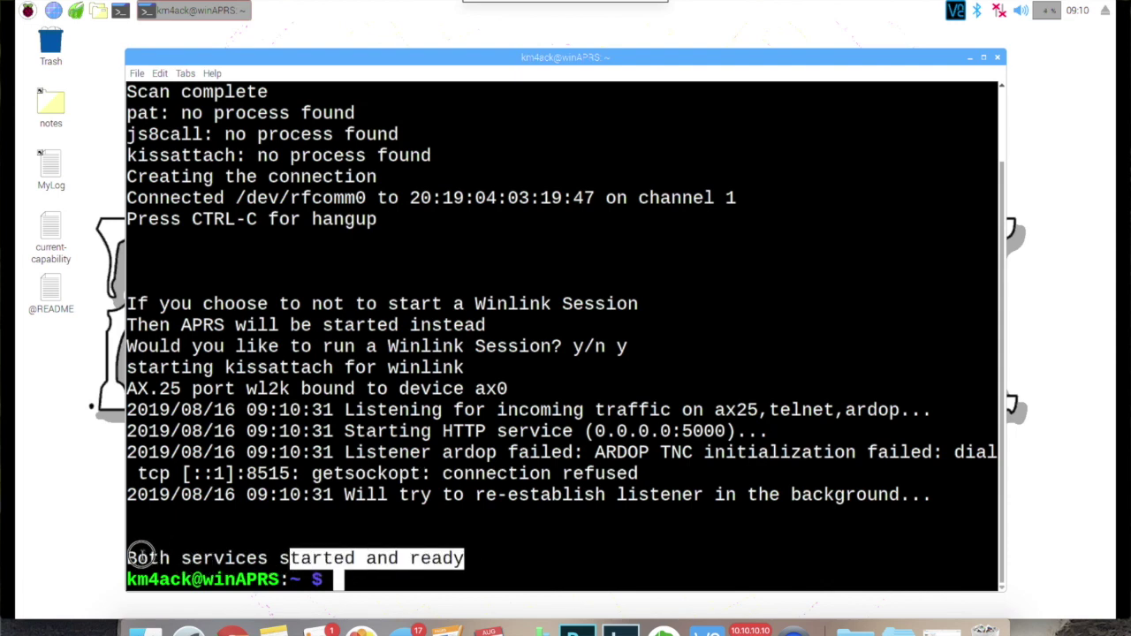
{"action": "left_click", "coordinate": [496, 555]}
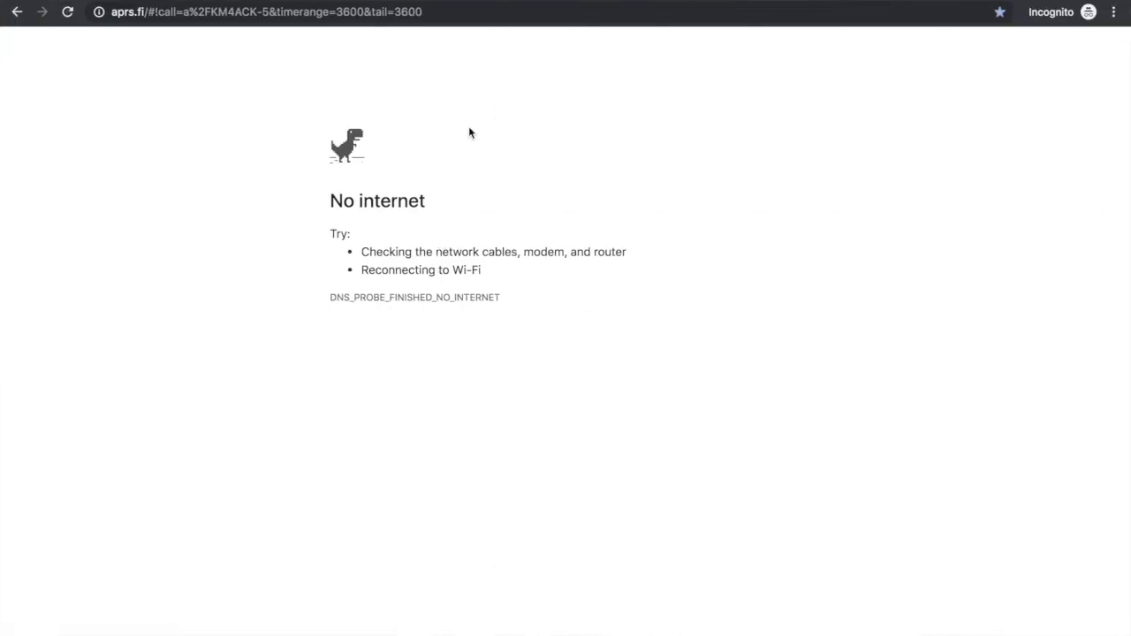
Step: Load the Pat mailbox at 10.10.10.10:5000/ui in Chrome
{"action": "left_click", "coordinate": [477, 13]}
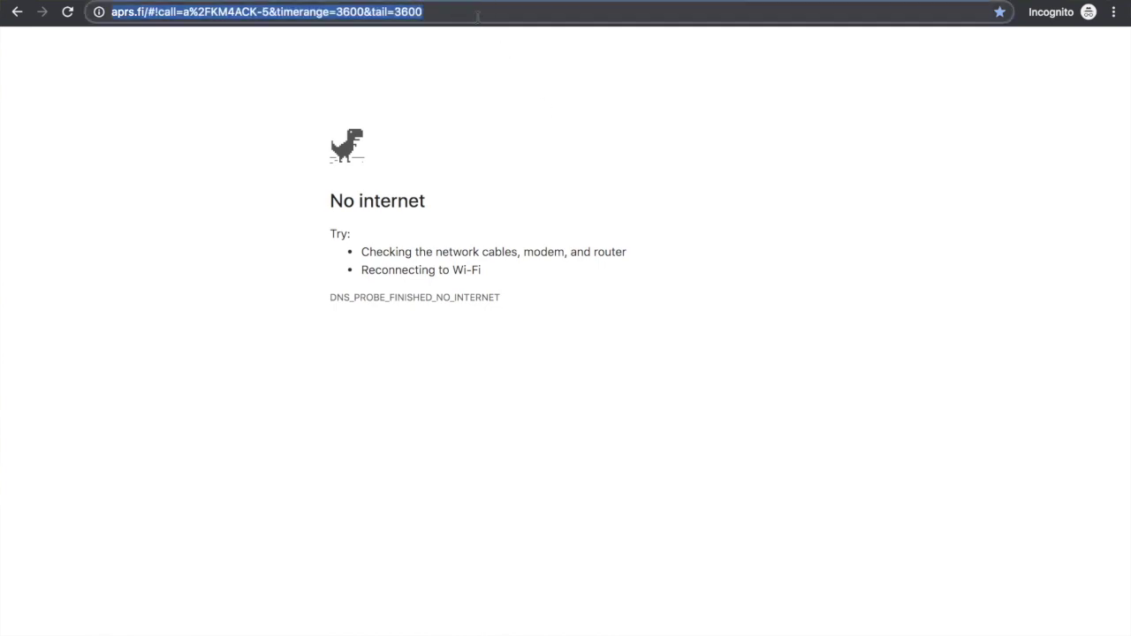
{"action": "type", "text": "10.10.10."}
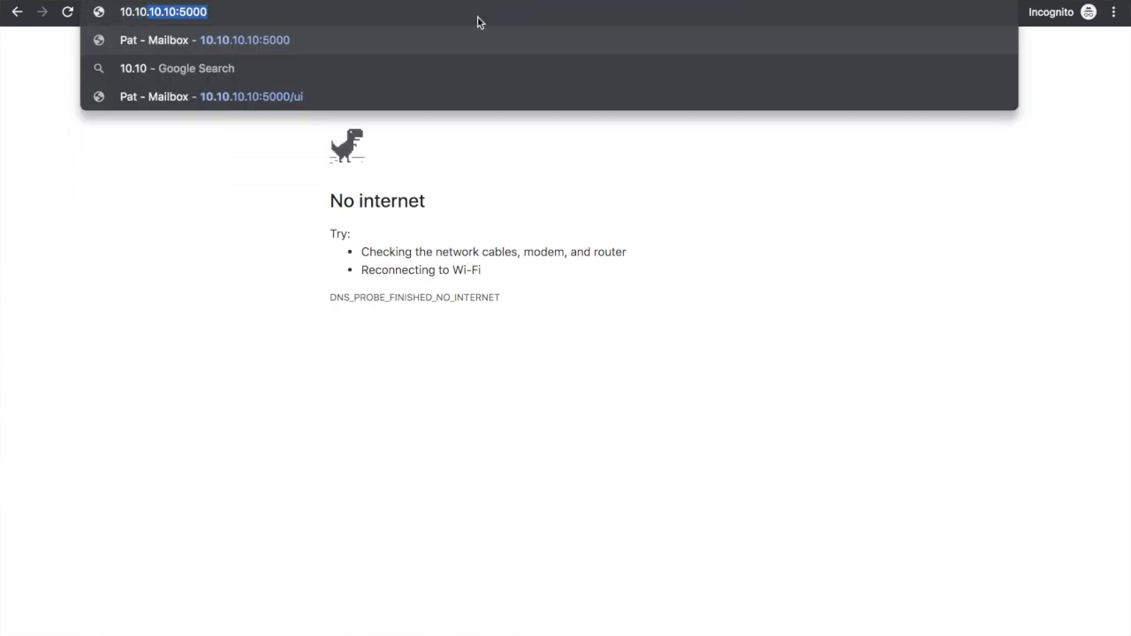
{"action": "type", "text": "10"}
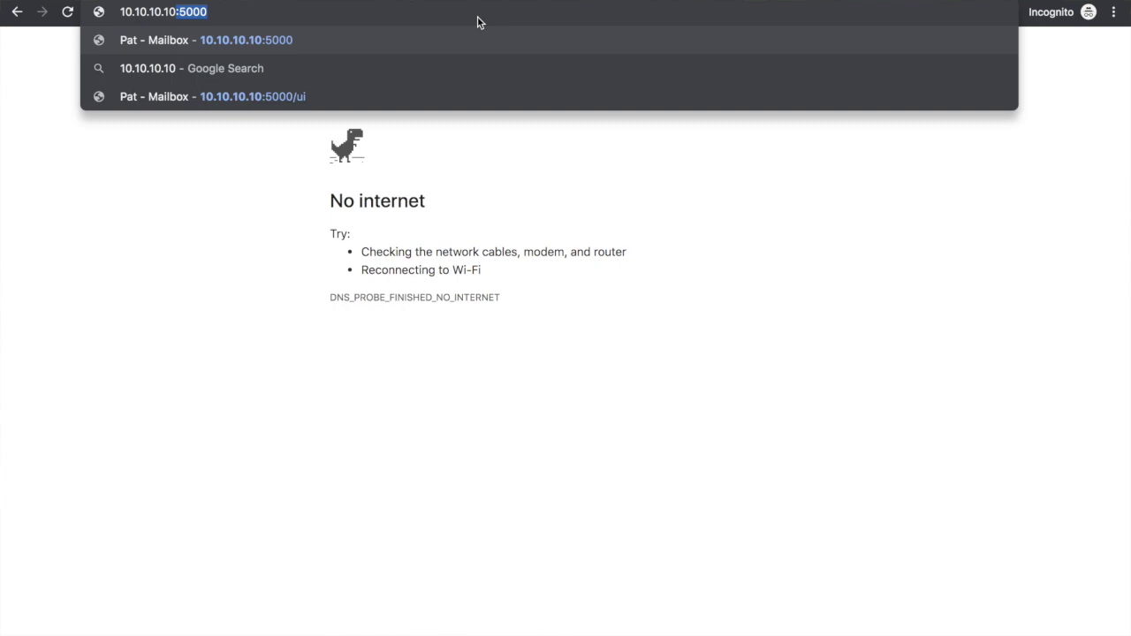
{"action": "key", "text": "Return"}
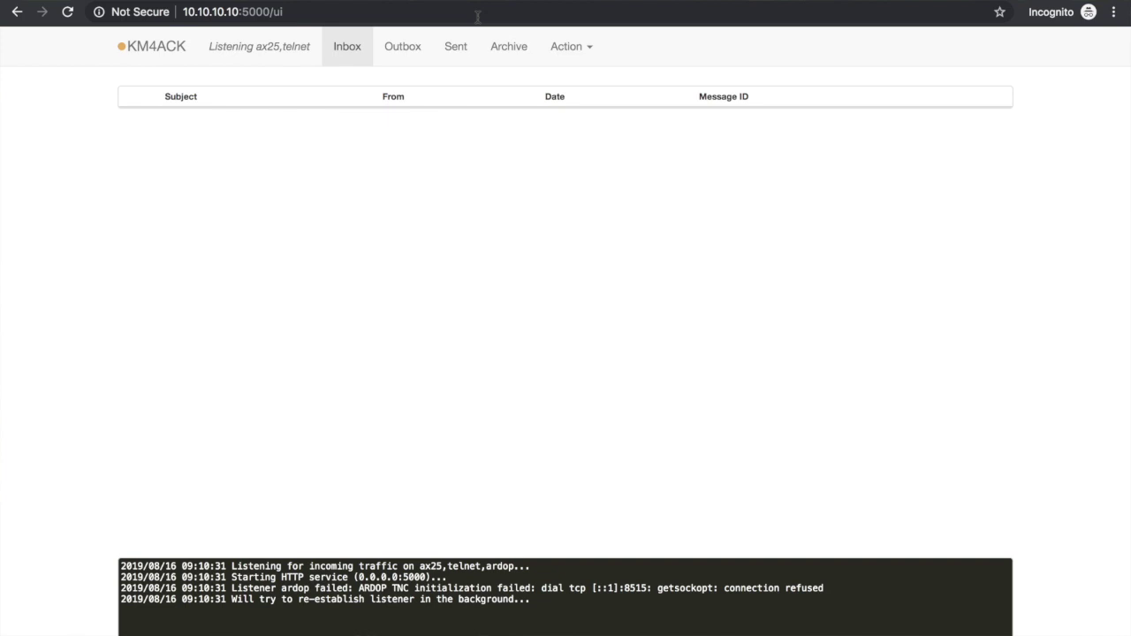
Step: Post a message to the recipient's callsign with subject 'test for video with mobilinkd' and body 'test'
{"action": "left_click", "coordinate": [589, 51]}
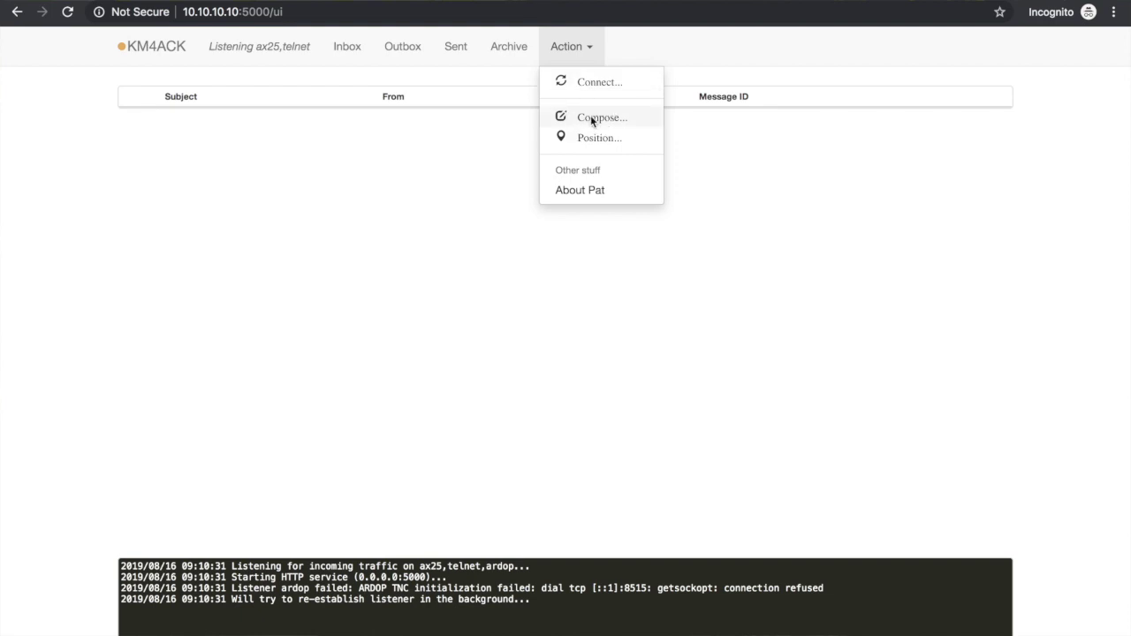
{"action": "left_click", "coordinate": [590, 117]}
{"action": "left_click", "coordinate": [491, 97]}
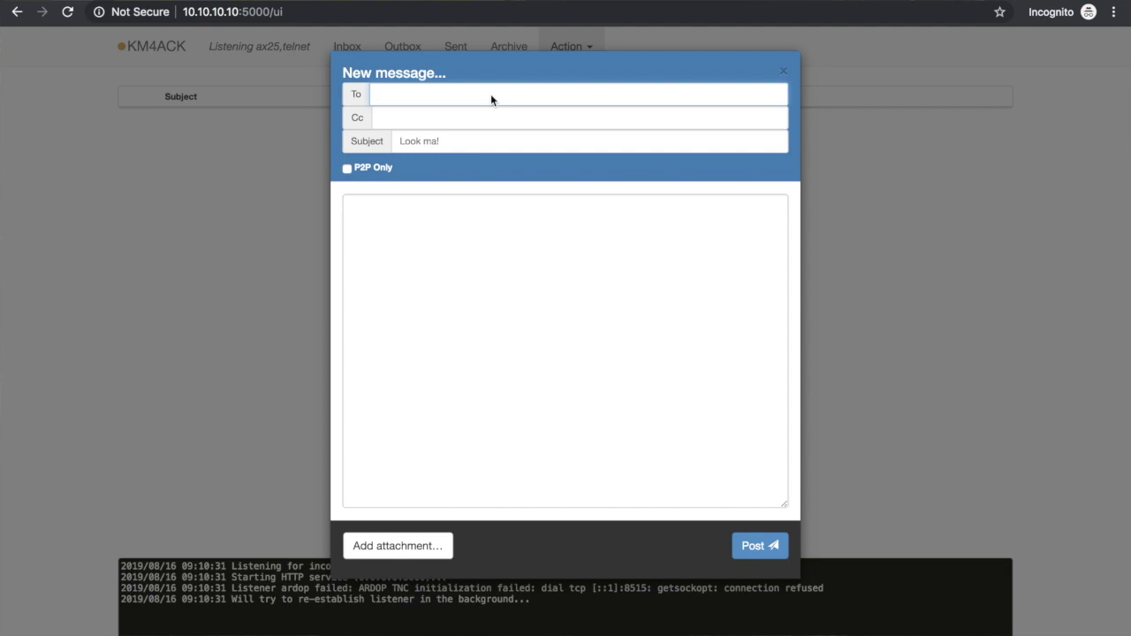
{"action": "type", "text": "nojpd"}
{"action": "key", "text": "Tab"}
{"action": "key", "text": "Tab"}
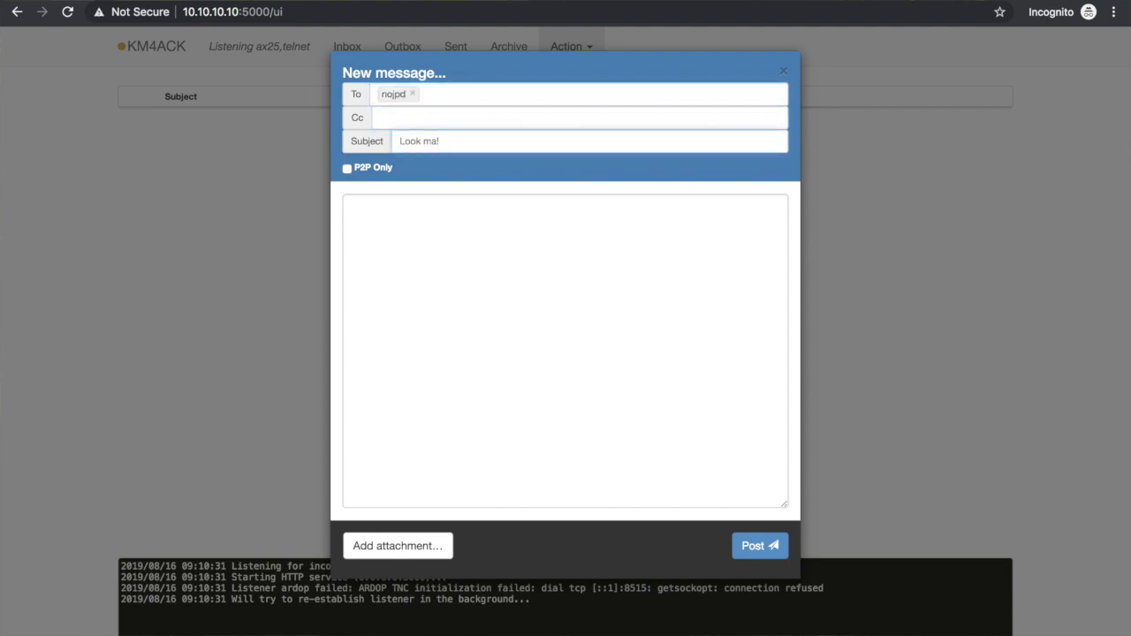
{"action": "type", "text": "test for video with mobilinkd"}
{"action": "left_click", "coordinate": [351, 207]}
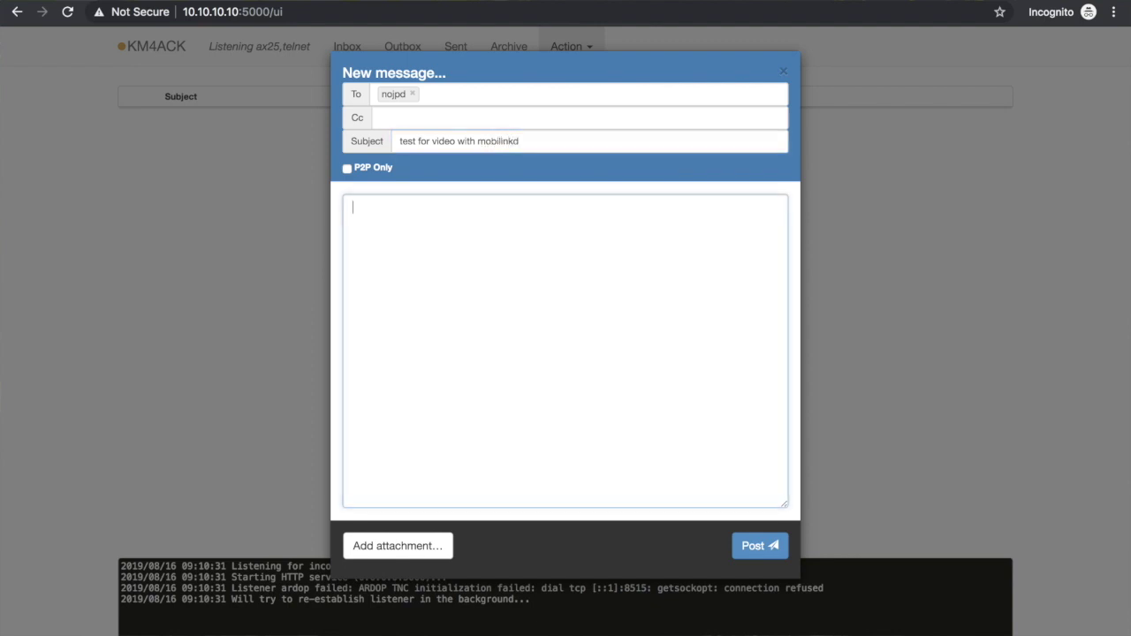
{"action": "type", "text": "test"}
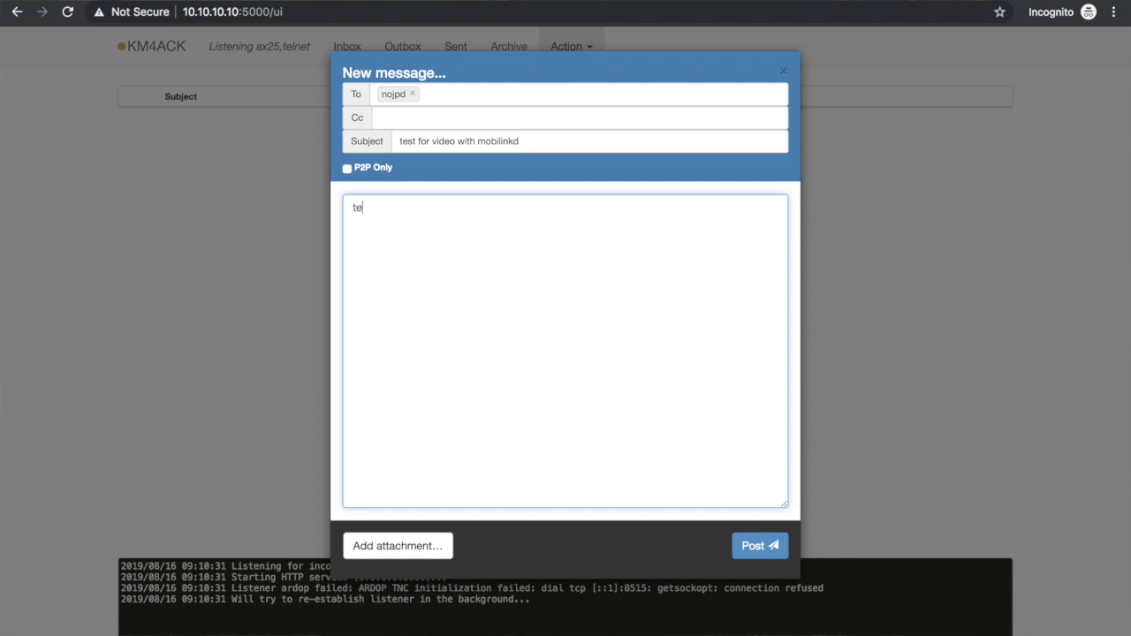
{"action": "left_click", "coordinate": [753, 548]}
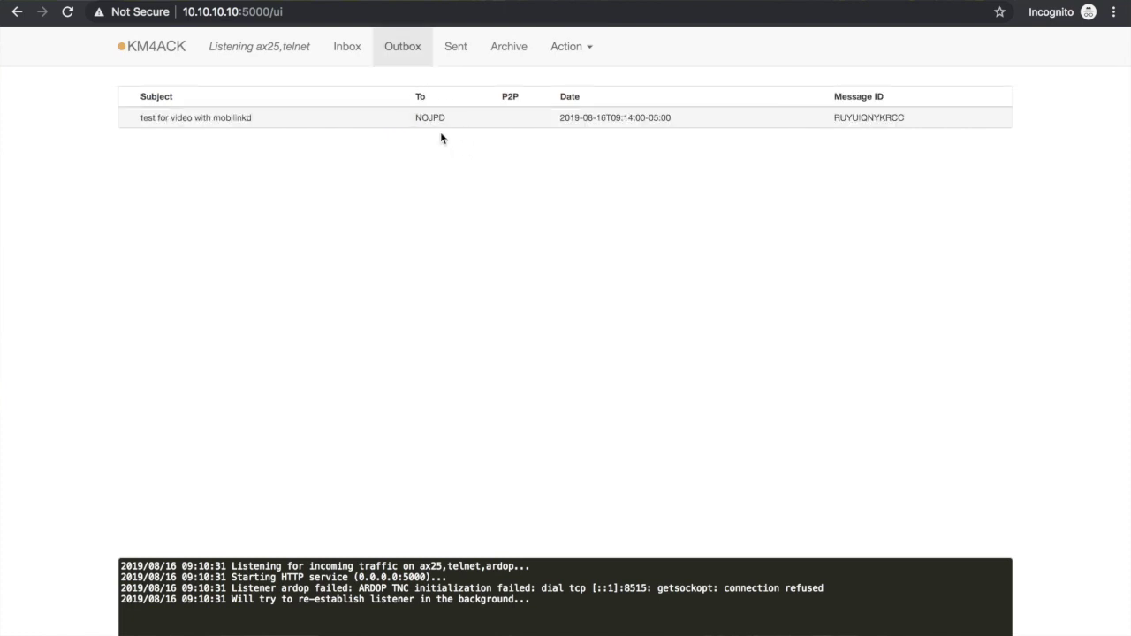
Step: Connect to the W4WTN-10 gateway using the AX.25 transport
{"action": "left_click", "coordinate": [580, 53]}
{"action": "left_click", "coordinate": [601, 82]}
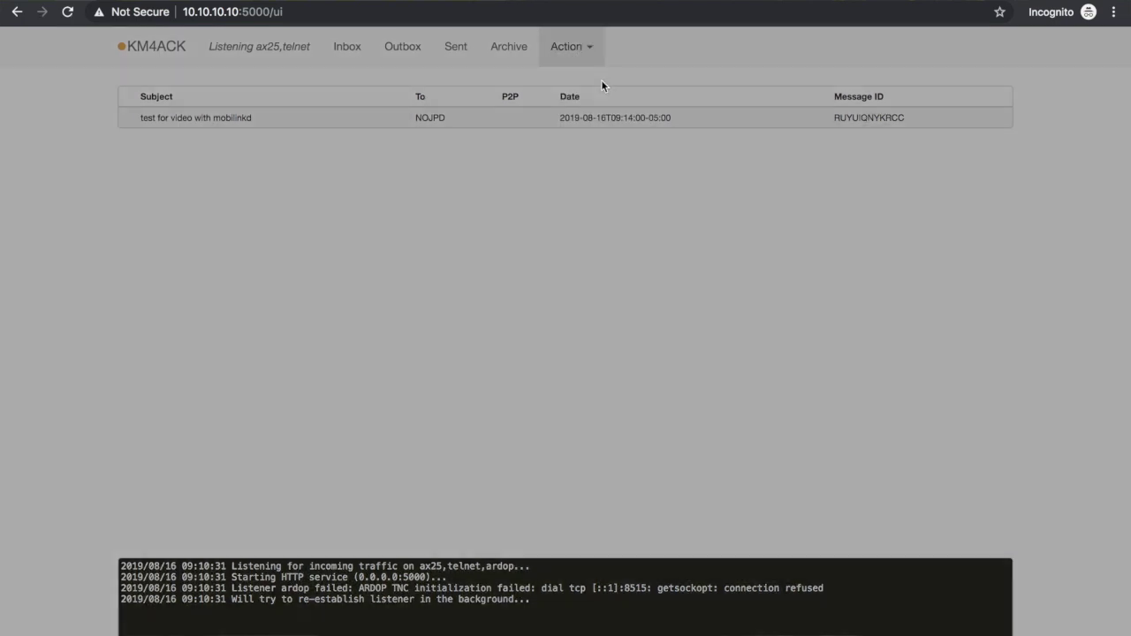
{"action": "left_click", "coordinate": [502, 160]}
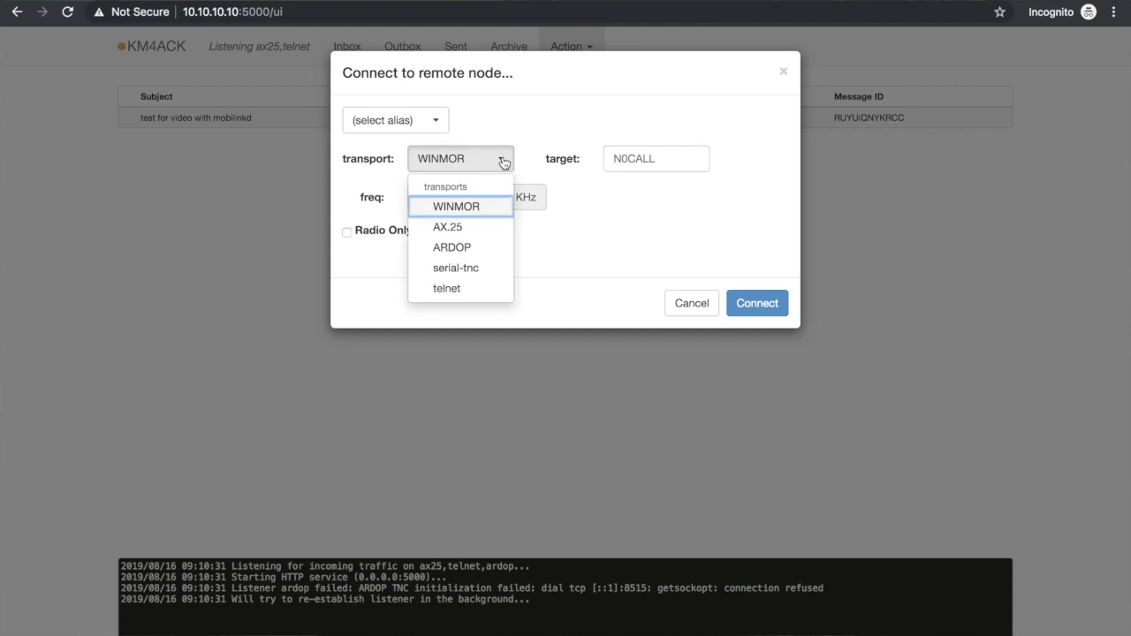
{"action": "left_click", "coordinate": [470, 227]}
{"action": "left_click", "coordinate": [645, 157]}
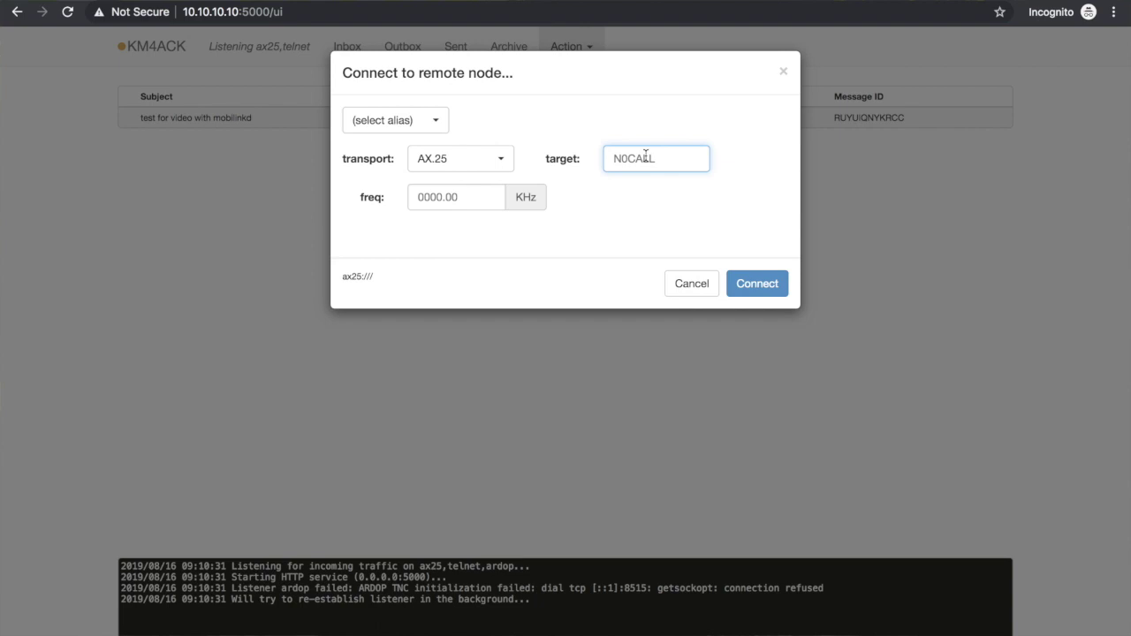
{"action": "type", "text": "w4wtn-10"}
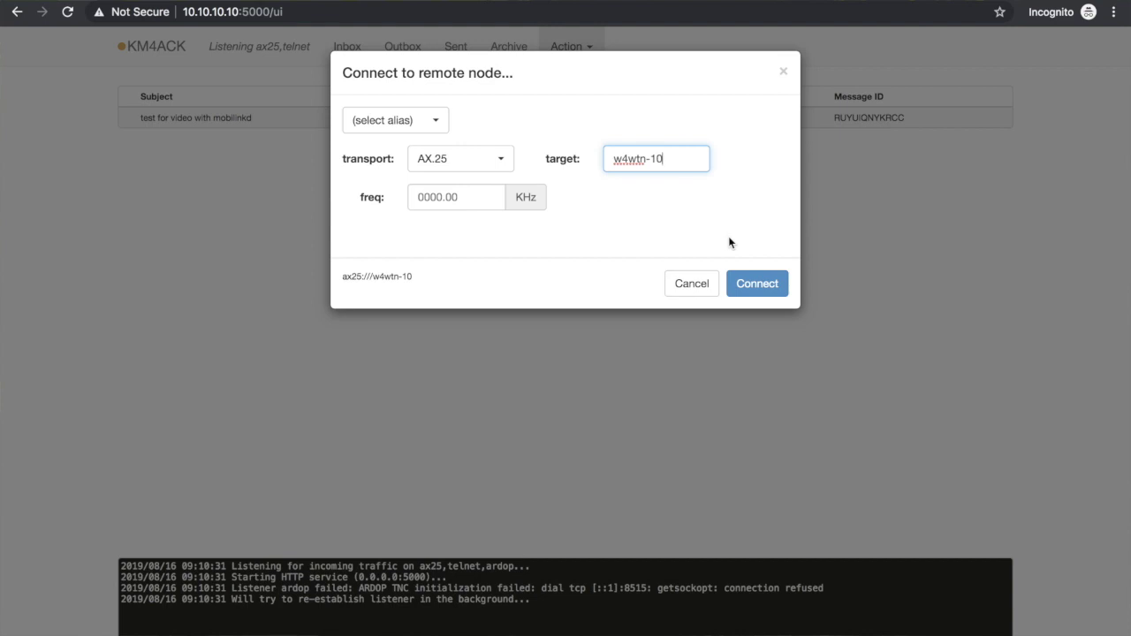
{"action": "left_click", "coordinate": [774, 282]}
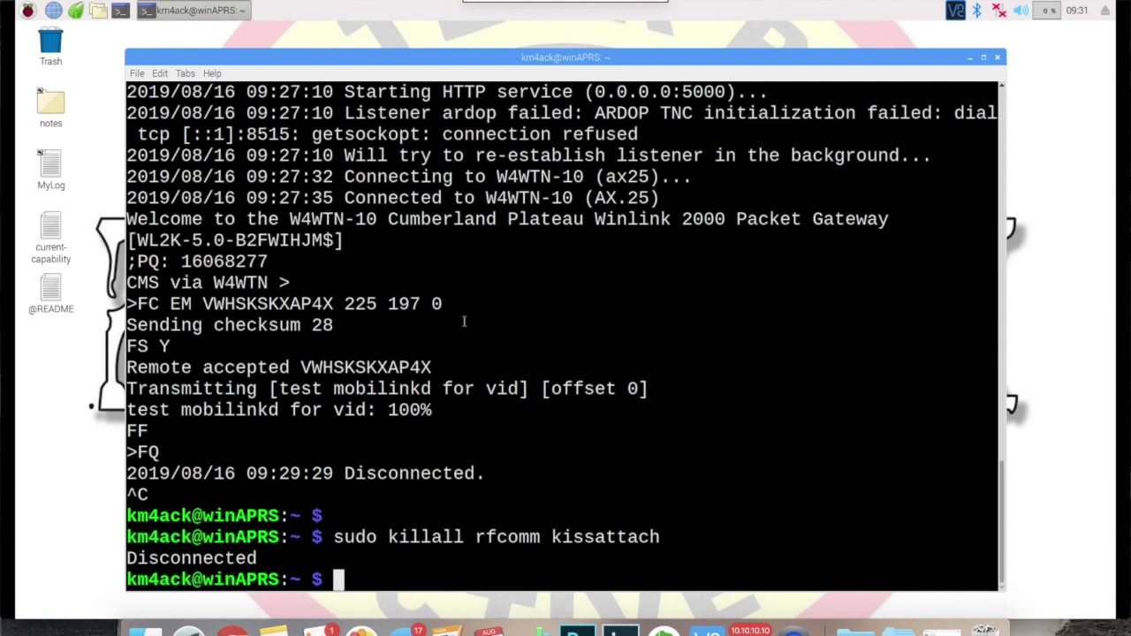
Step: Run mobi-connect to link the TNC on /dev/rfcomm0, declining Winlink so Xastir starts
{"action": "type", "text": "mobi"}
{"action": "key", "text": "Tab"}
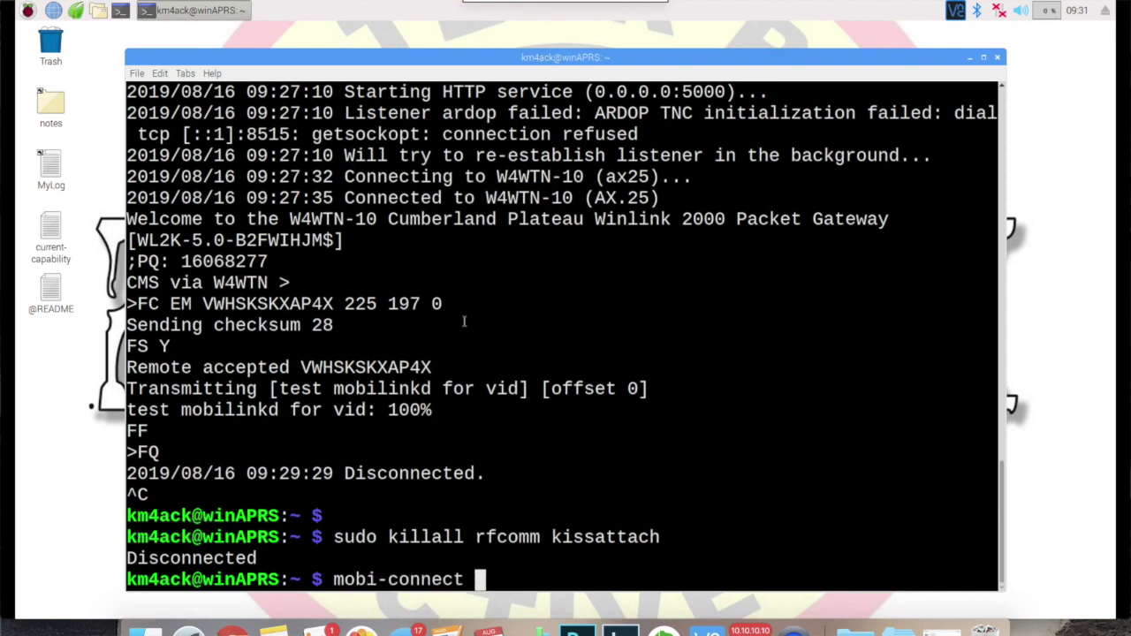
{"action": "key", "text": "Return"}
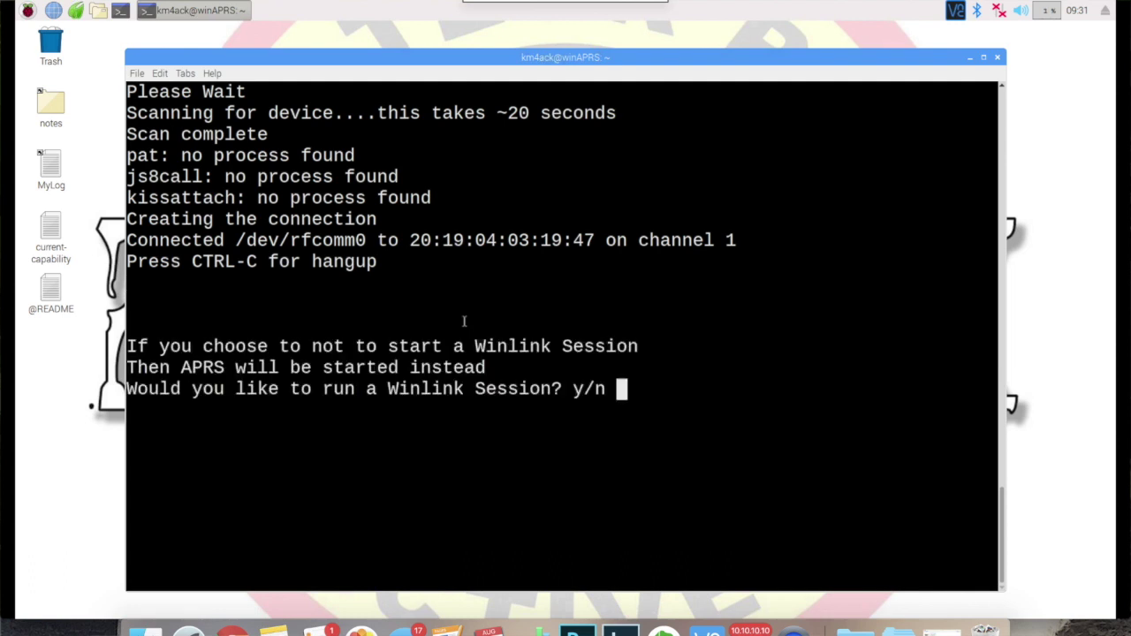
{"action": "type", "text": "n"}
{"action": "key", "text": "Return"}
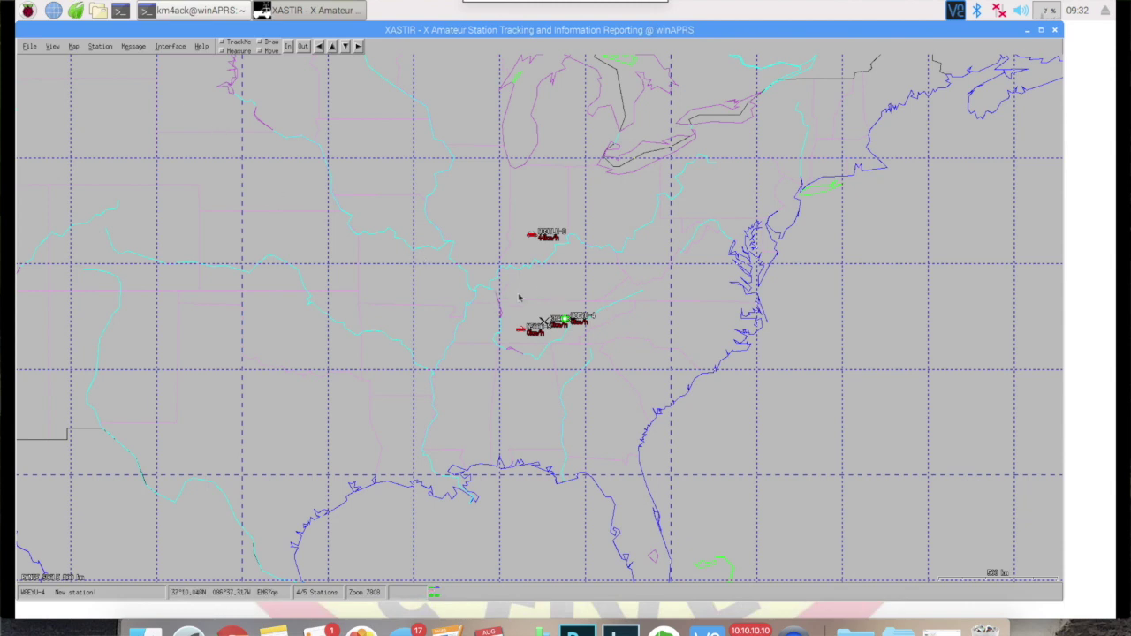
Step: Transmit the station's position beacon immediately from the Interface menu
{"action": "left_click", "coordinate": [169, 46]}
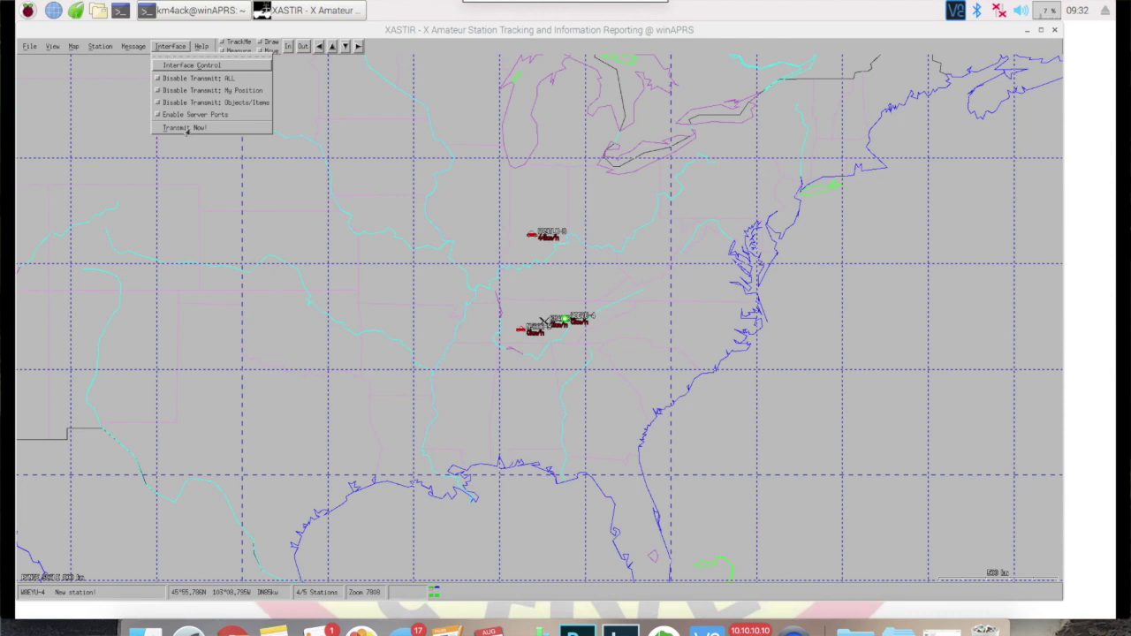
{"action": "left_click", "coordinate": [187, 128]}
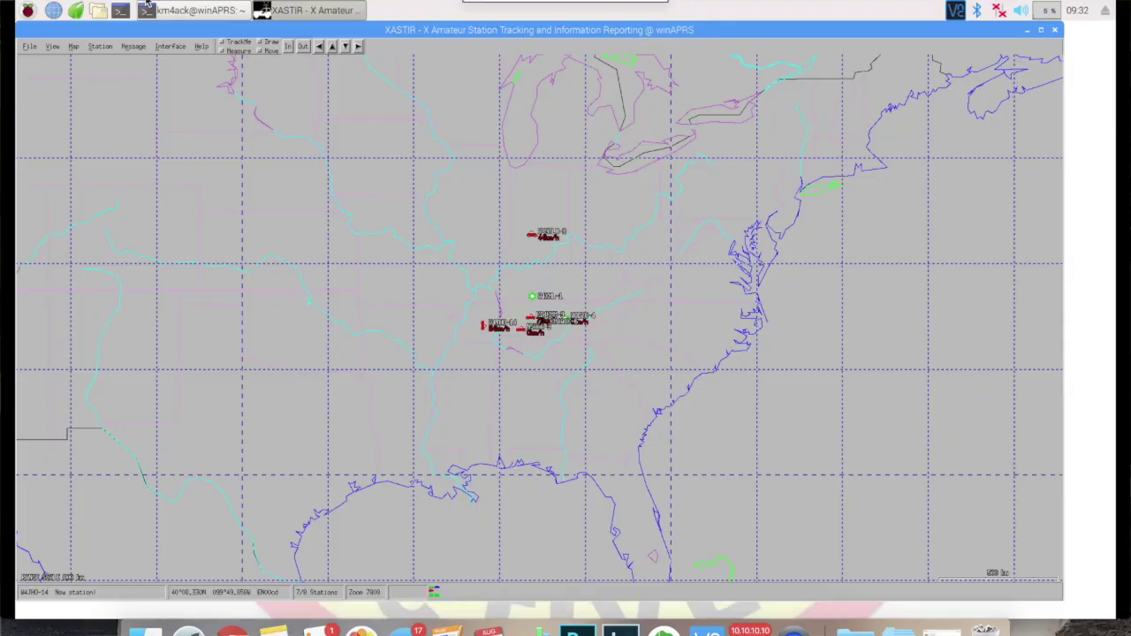
Step: Send the APRS message 'test from mobilinkd' to the operator's mobile station callsign
{"action": "left_click", "coordinate": [132, 50]}
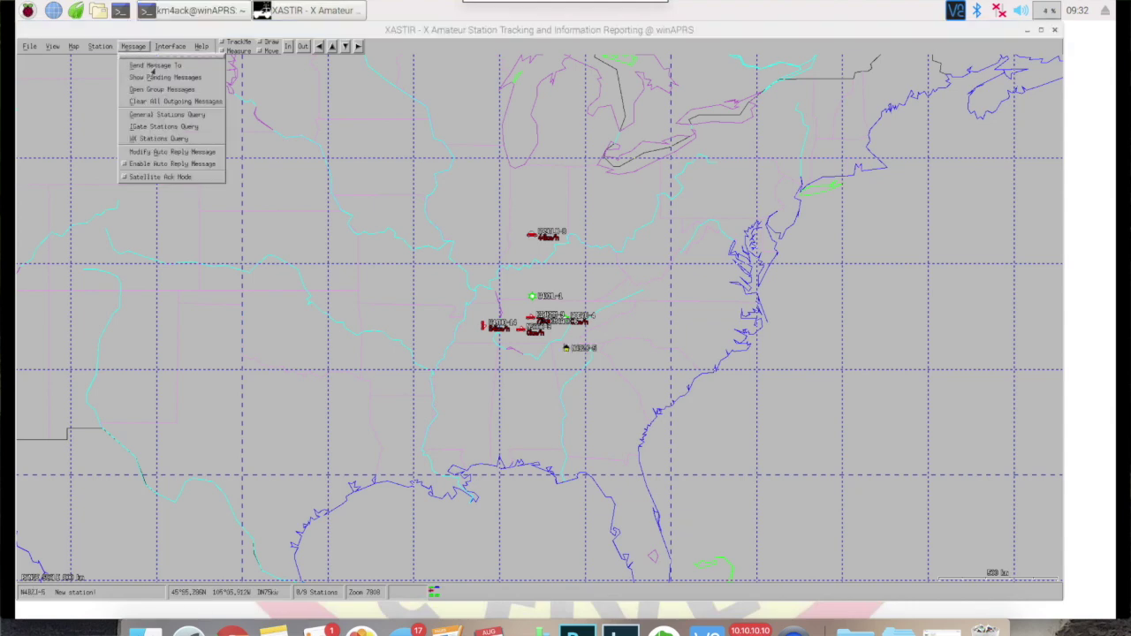
{"action": "left_click", "coordinate": [152, 66]}
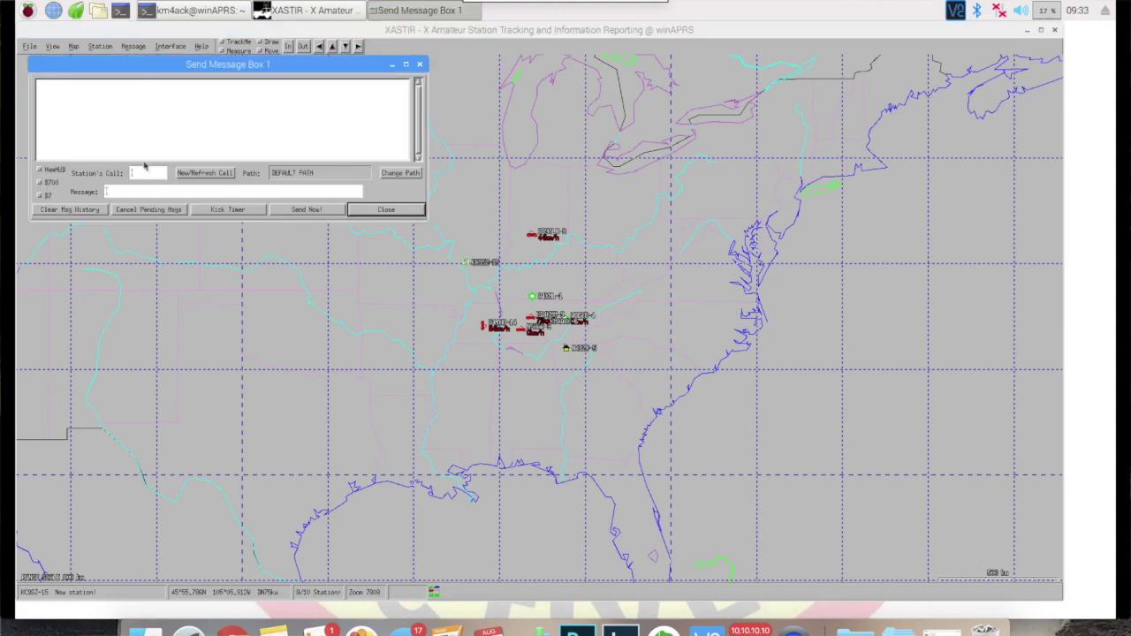
{"action": "left_click", "coordinate": [144, 172]}
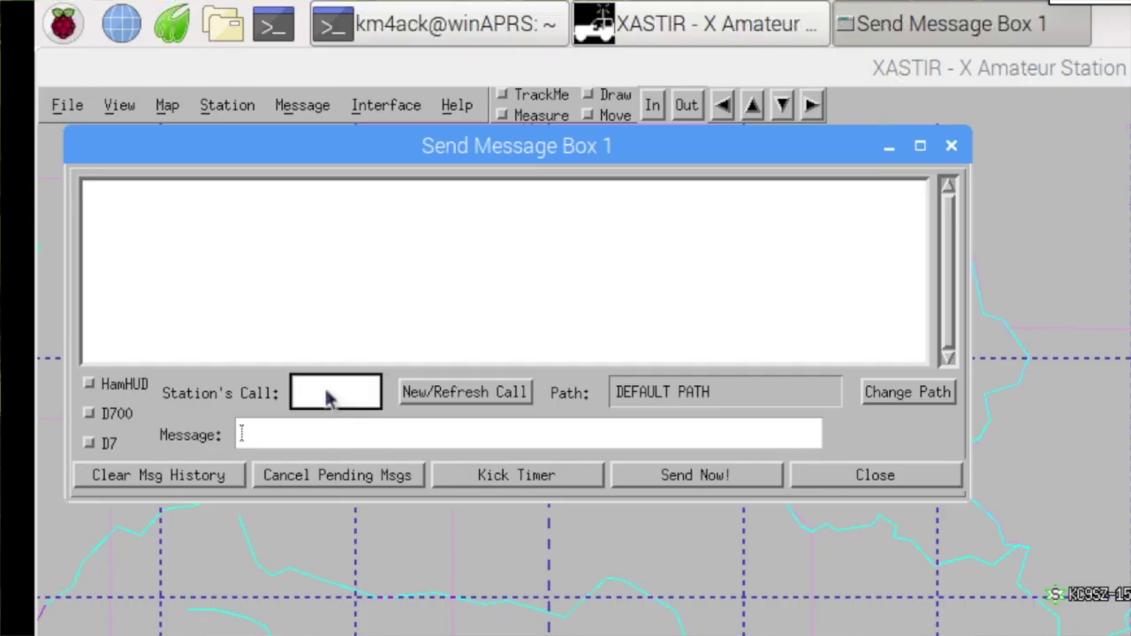
{"action": "type", "text": "km4ac"}
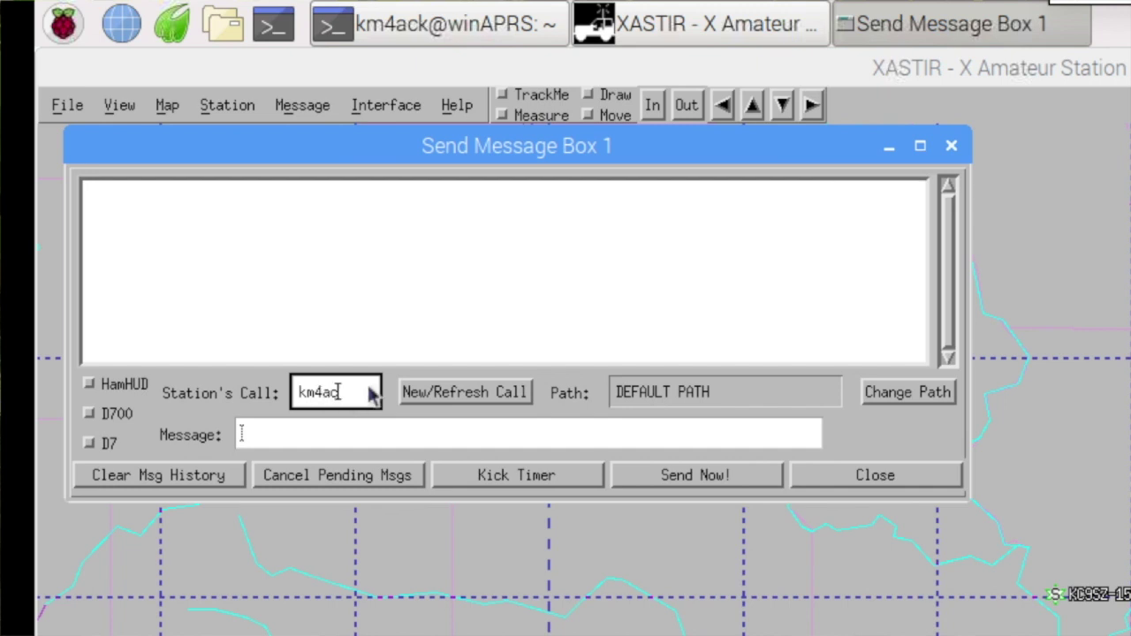
{"action": "type", "text": "k-2"}
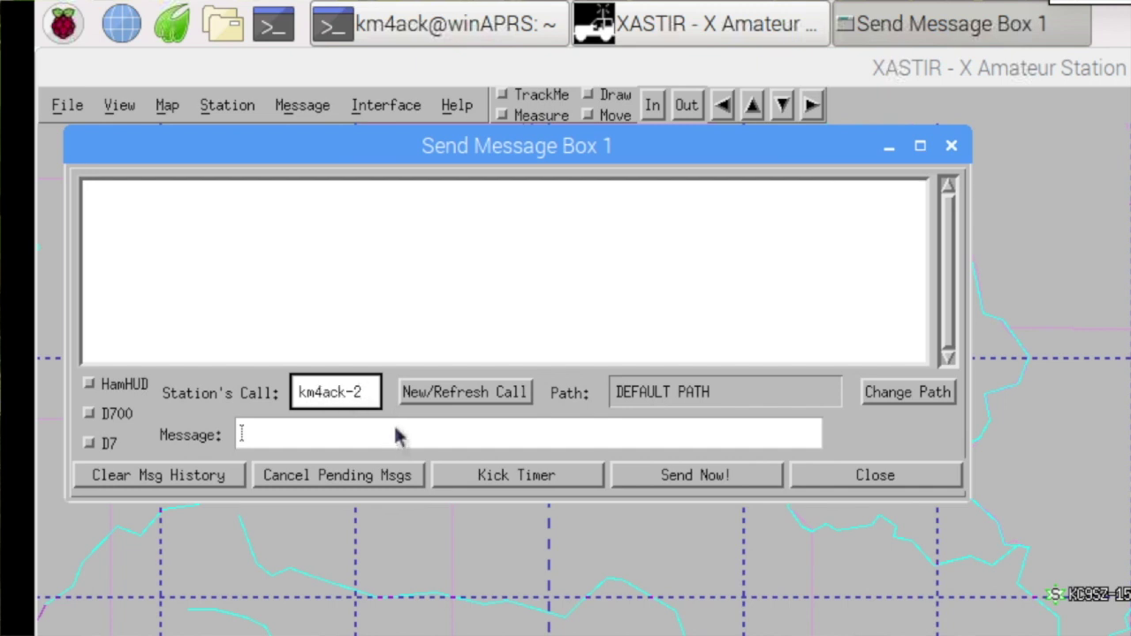
{"action": "left_click", "coordinate": [394, 435]}
{"action": "type", "text": "test"}
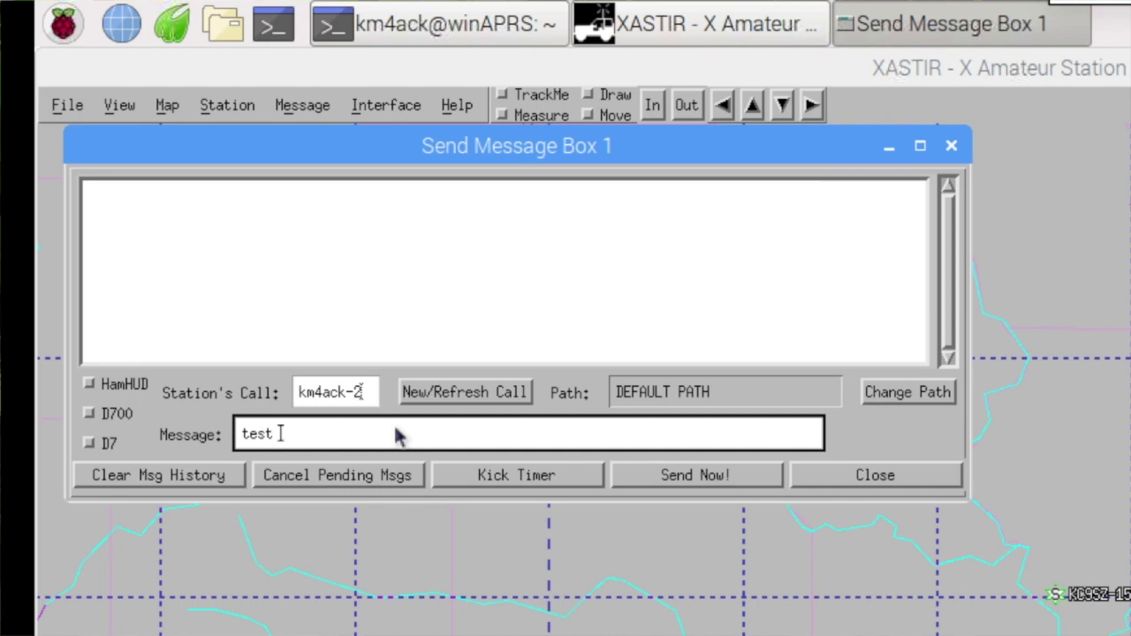
{"action": "type", "text": " from mobilinkd"}
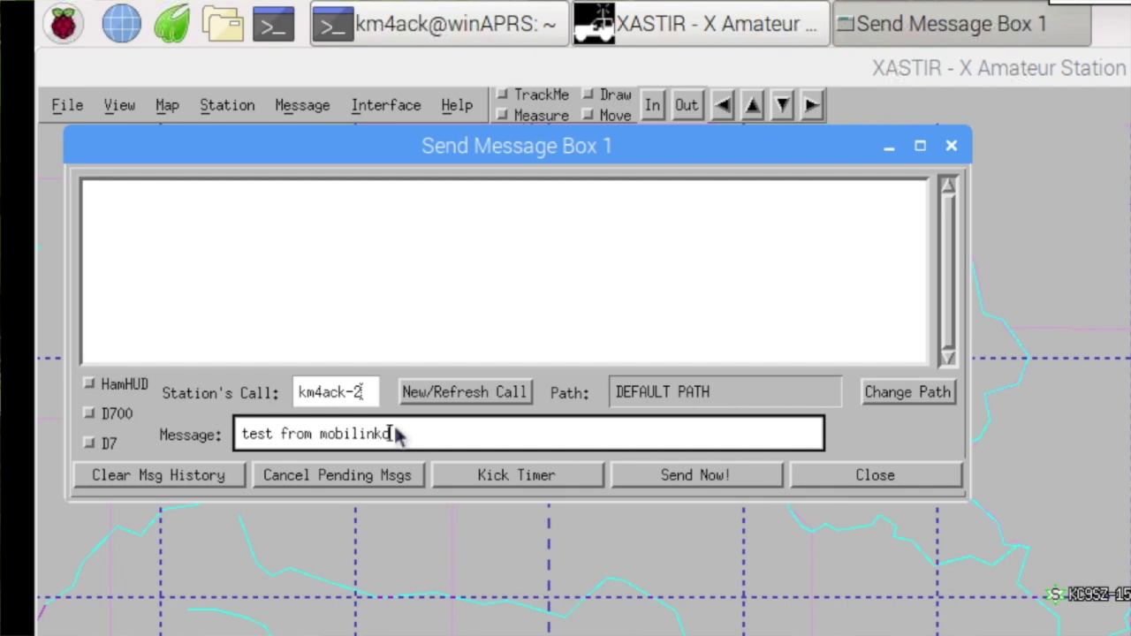
{"action": "left_click", "coordinate": [676, 477]}
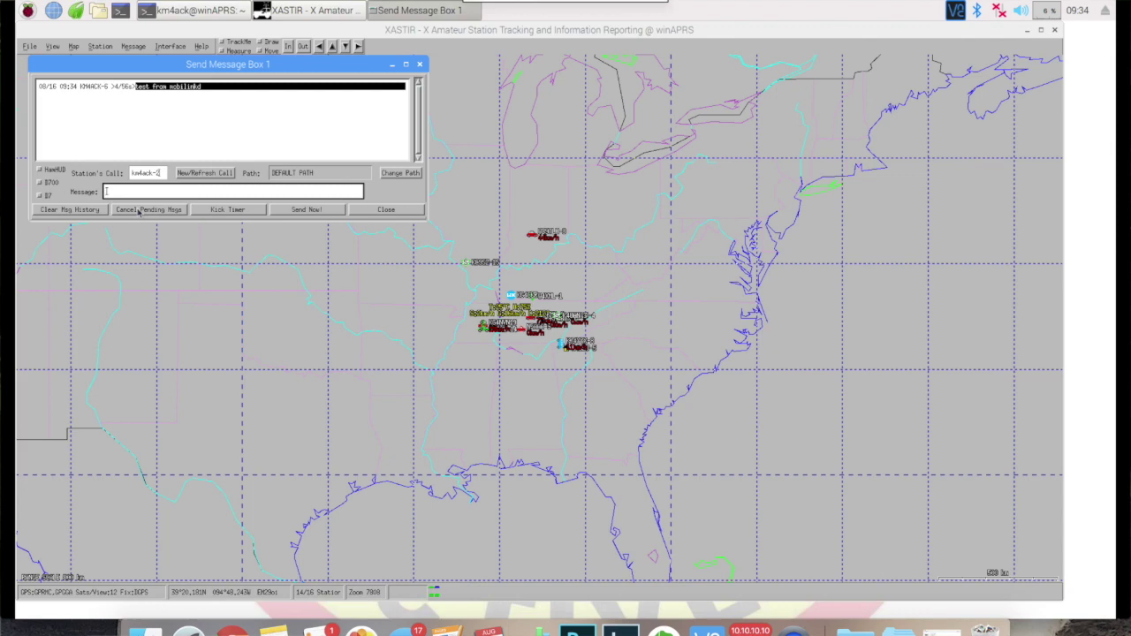
Step: Cancel the pending test message and close the Send Message window
{"action": "left_click", "coordinate": [139, 211]}
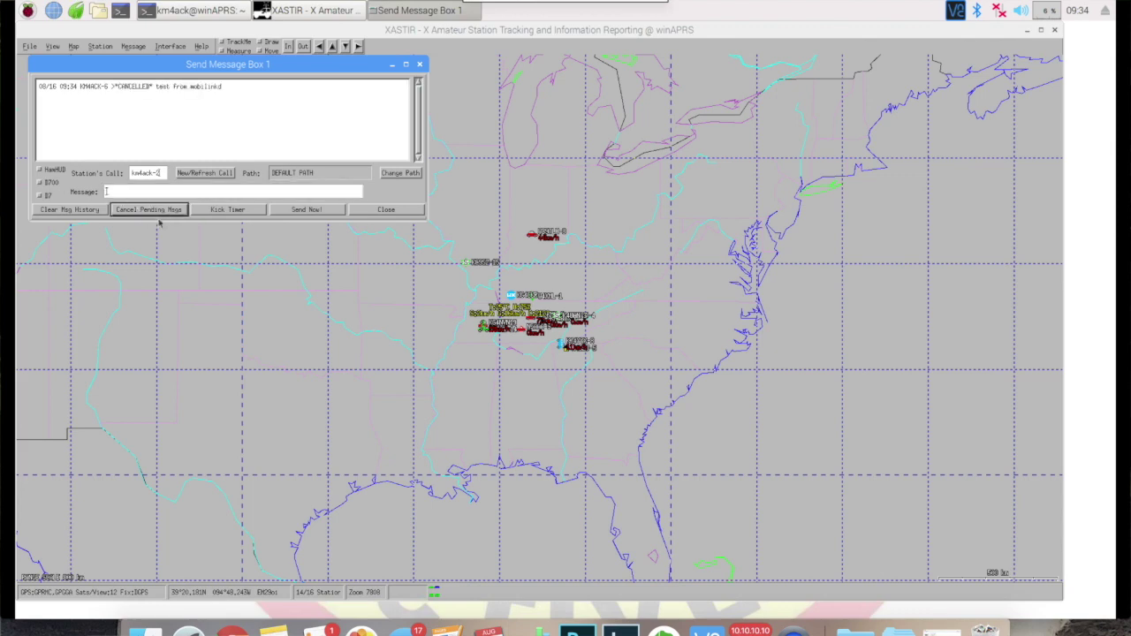
{"action": "left_click", "coordinate": [402, 209]}
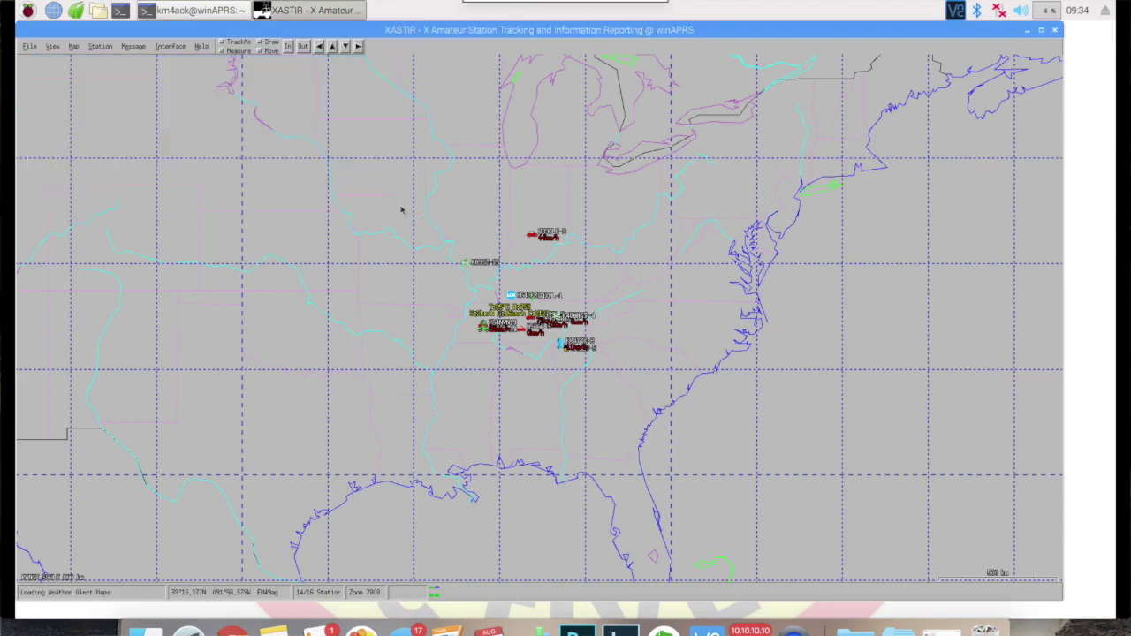
{"action": "left_click", "coordinate": [137, 50]}
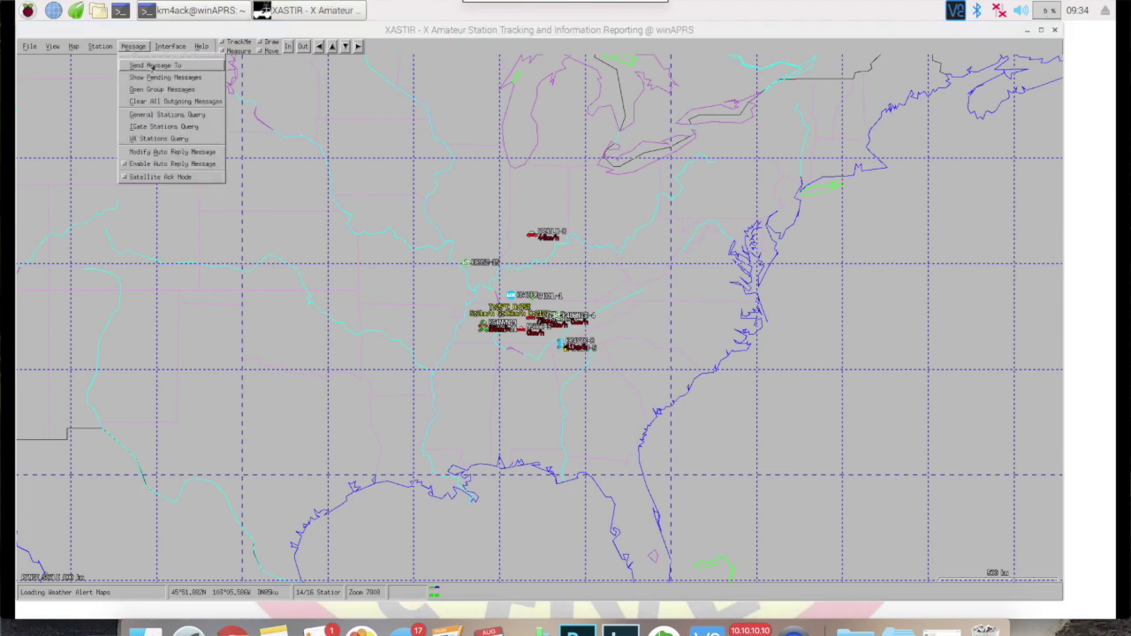
{"action": "left_click", "coordinate": [153, 65]}
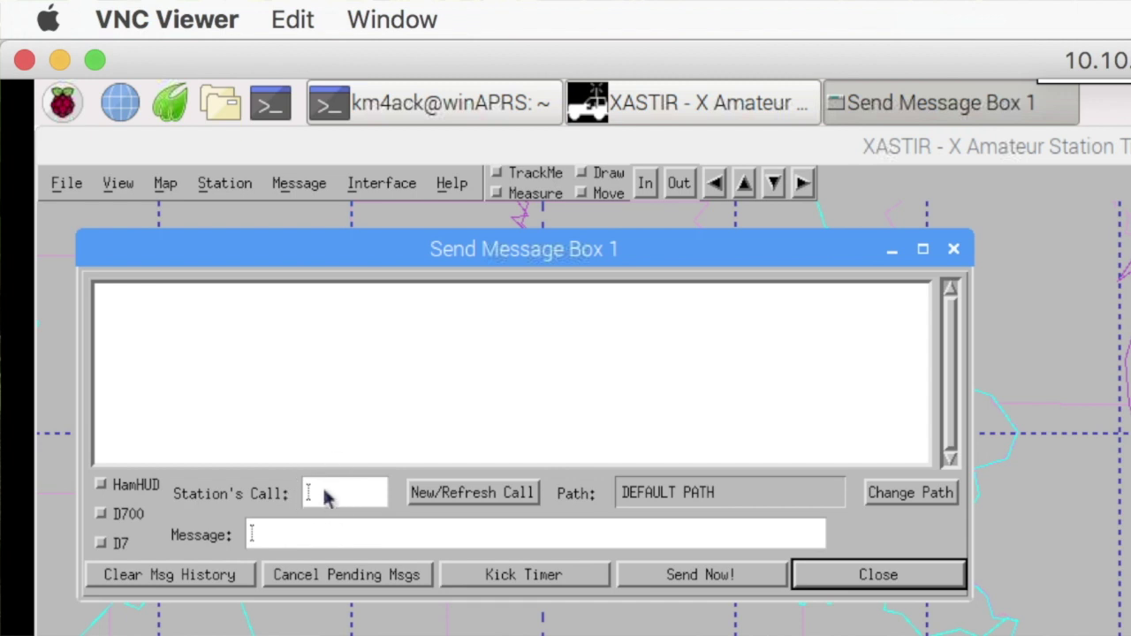
{"action": "left_click", "coordinate": [325, 500]}
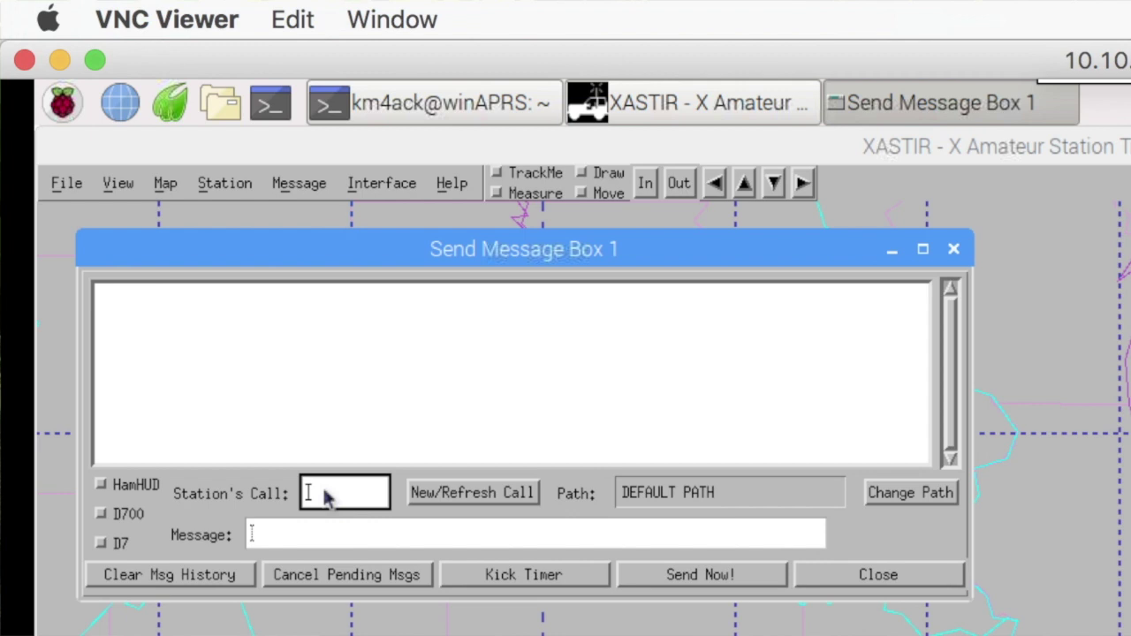
{"action": "type", "text": "smsgte"}
{"action": "left_click", "coordinate": [348, 539]}
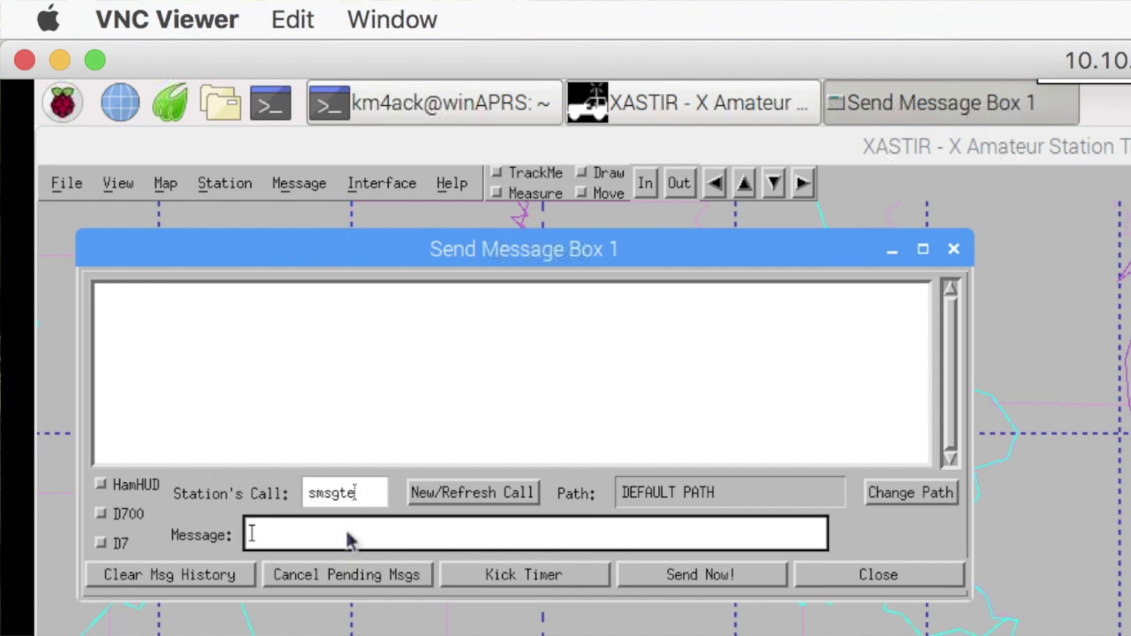
{"action": "type", "text": "@me test fro video"}
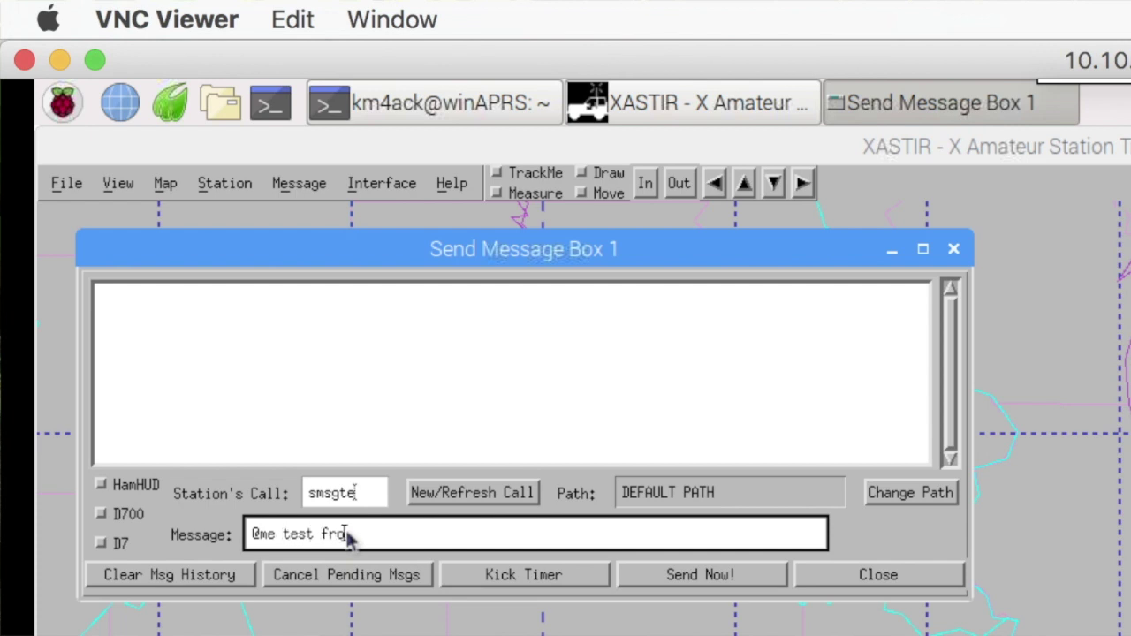
{"action": "left_click", "coordinate": [701, 576]}
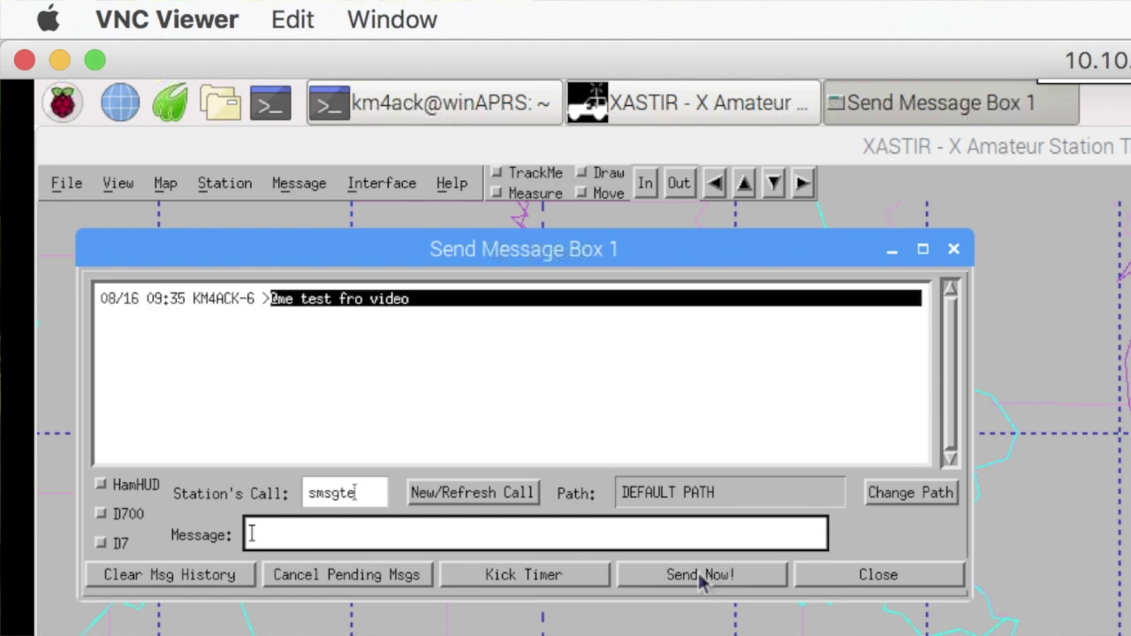